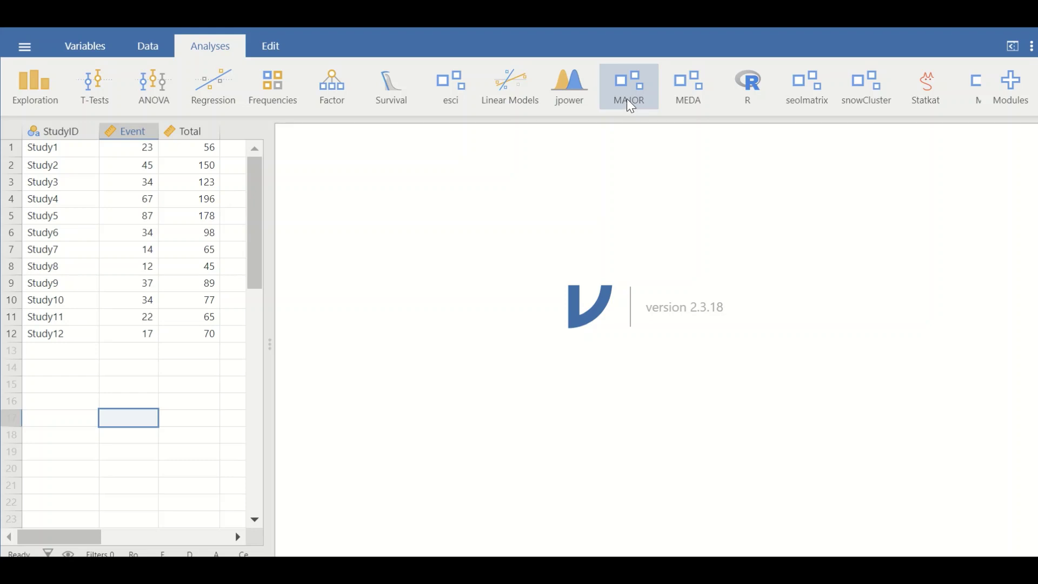
Step: Check the installed modules and start a MAJOR meta-analysis of proportions
{"action": "left_click", "coordinate": [1017, 103]}
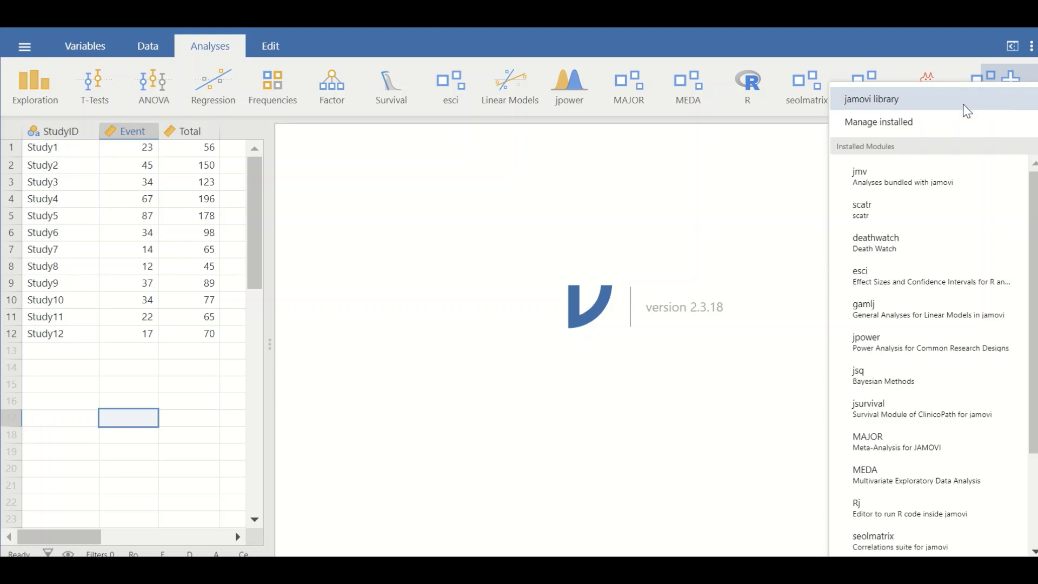
{"action": "left_click", "coordinate": [656, 172]}
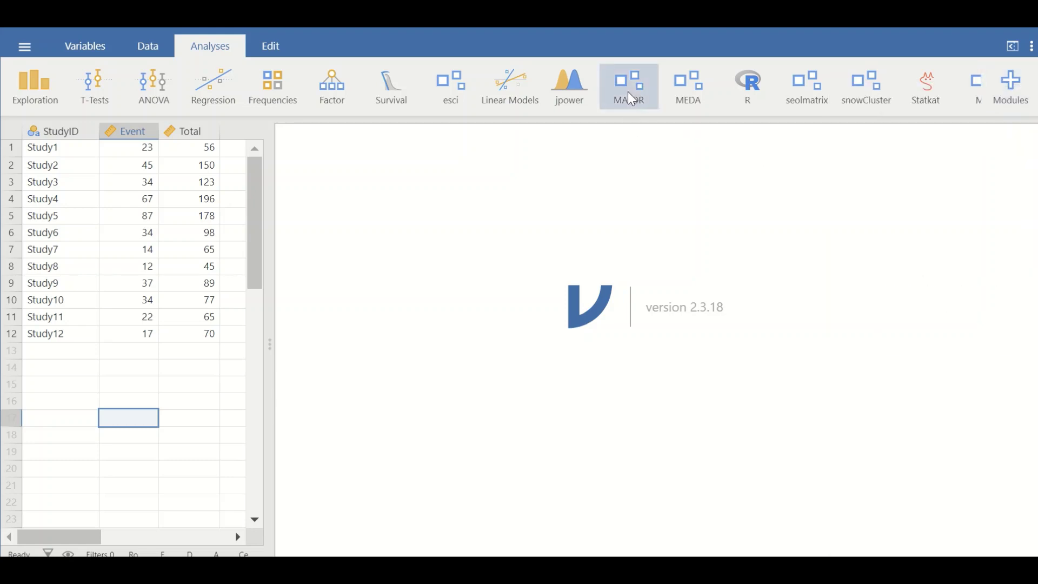
{"action": "left_click", "coordinate": [635, 102]}
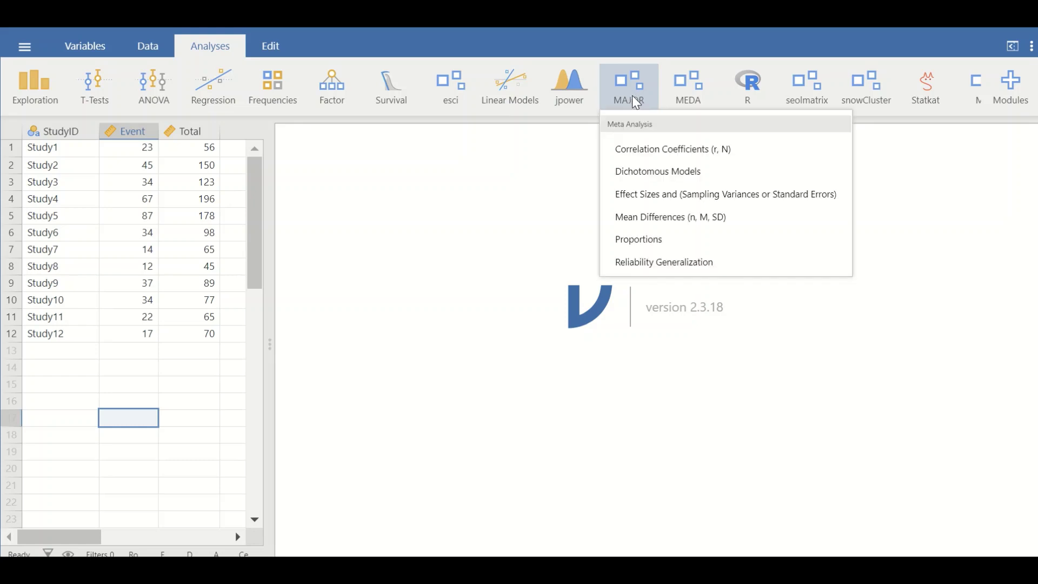
{"action": "left_click", "coordinate": [648, 241]}
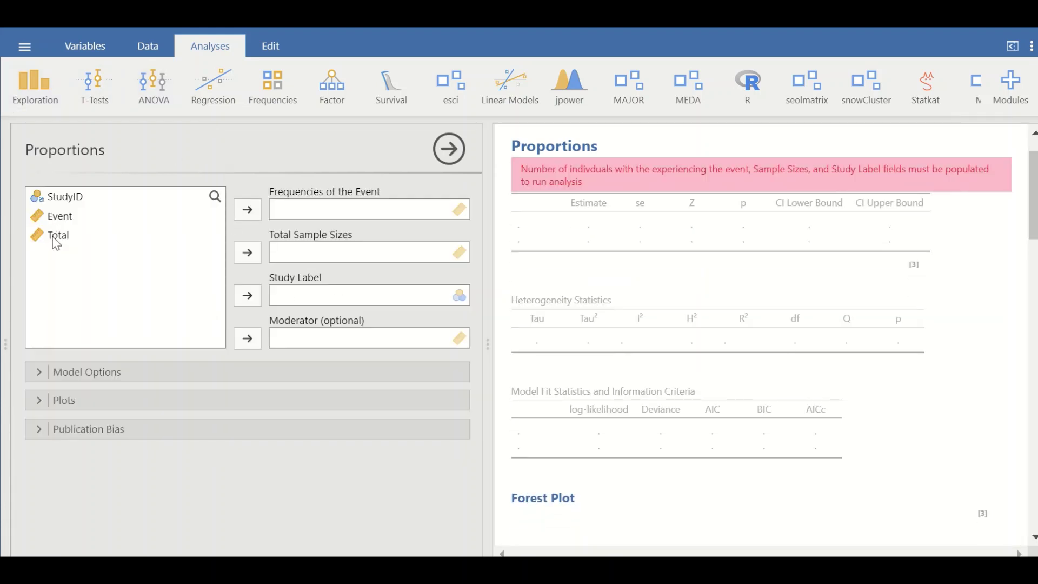
Step: Assign StudyID as study label, Event as event frequencies and Total as sample sizes
{"action": "left_click", "coordinate": [60, 201]}
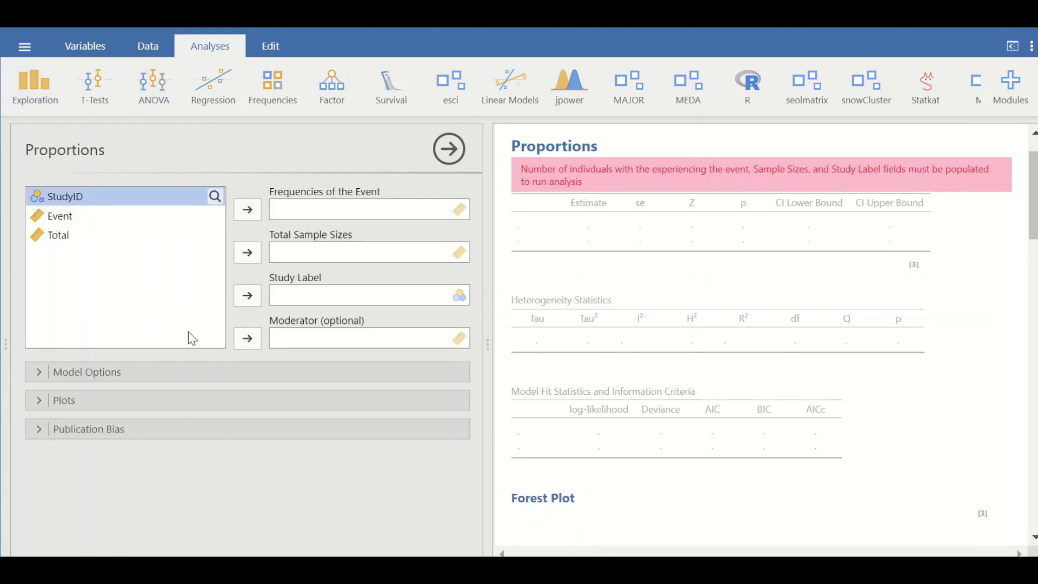
{"action": "left_click", "coordinate": [247, 296]}
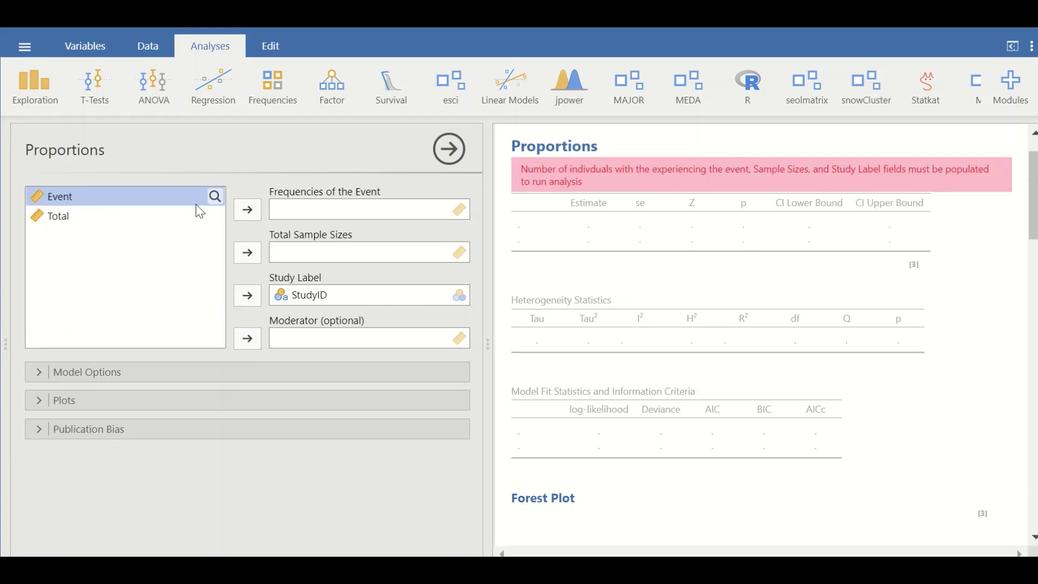
{"action": "left_click", "coordinate": [249, 210]}
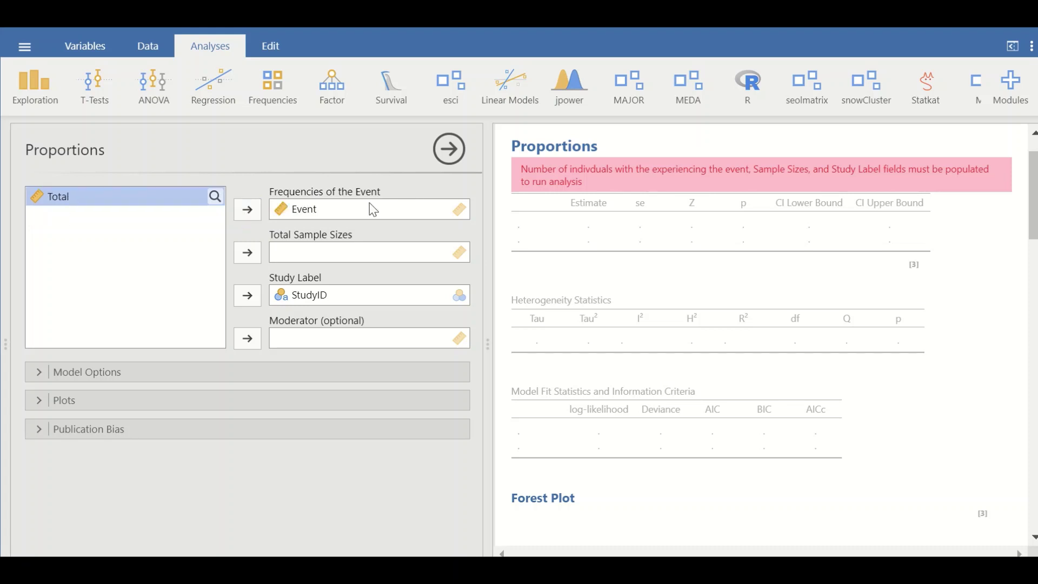
{"action": "left_click", "coordinate": [248, 254]}
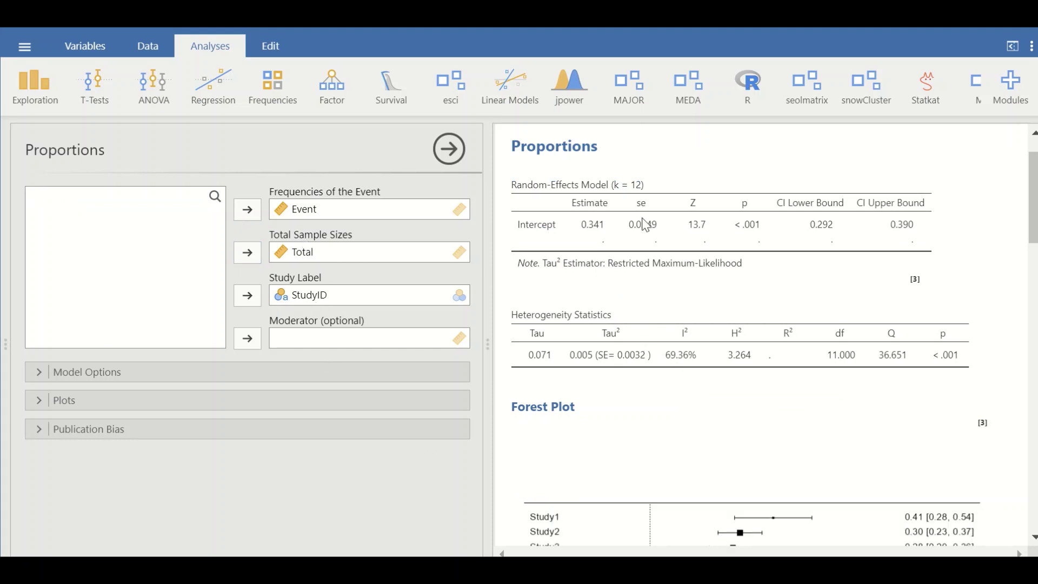
Step: Review the model options, keeping Restricted Maximum-Likelihood as the estimator
{"action": "scroll", "coordinate": [645, 226], "scroll_direction": "down", "scroll_amount": 5}
{"action": "scroll", "coordinate": [680, 233], "scroll_direction": "down", "scroll_amount": 2}
{"action": "scroll", "coordinate": [682, 233], "scroll_direction": "down", "scroll_amount": 10}
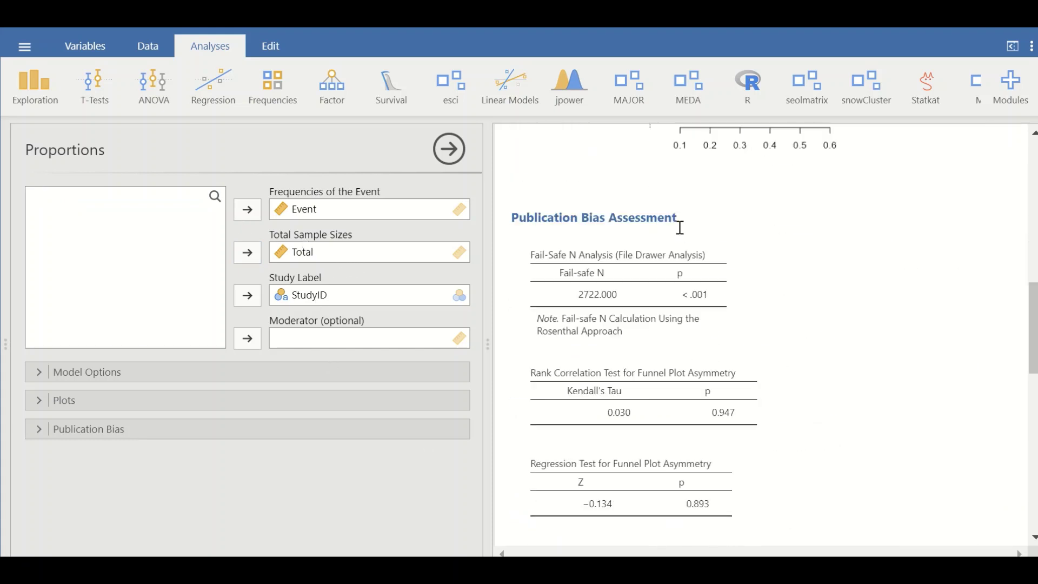
{"action": "scroll", "coordinate": [688, 241], "scroll_direction": "up", "scroll_amount": 10}
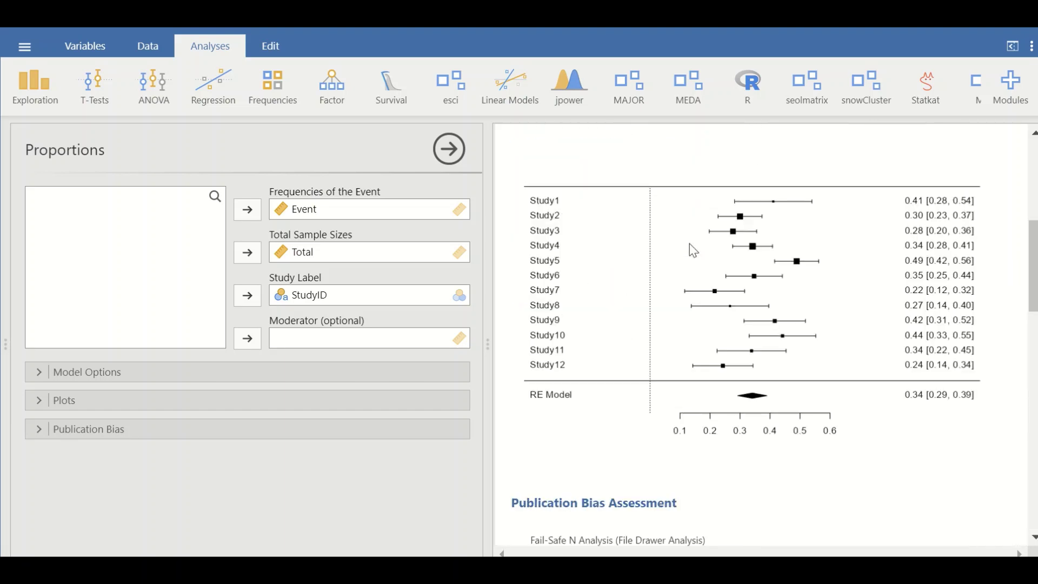
{"action": "scroll", "coordinate": [702, 247], "scroll_direction": "up", "scroll_amount": 6}
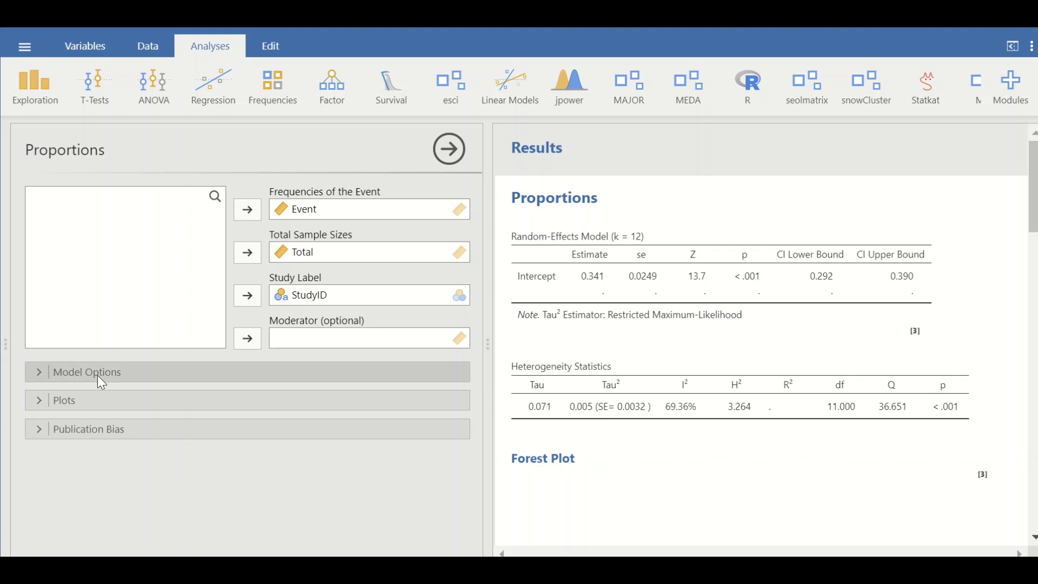
{"action": "left_click", "coordinate": [91, 375]}
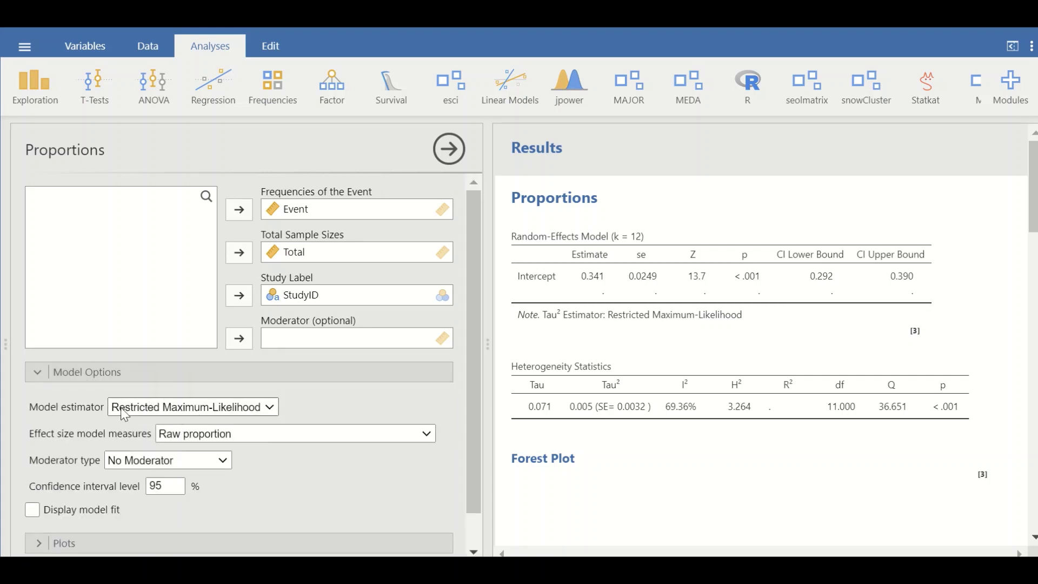
{"action": "left_click", "coordinate": [268, 408]}
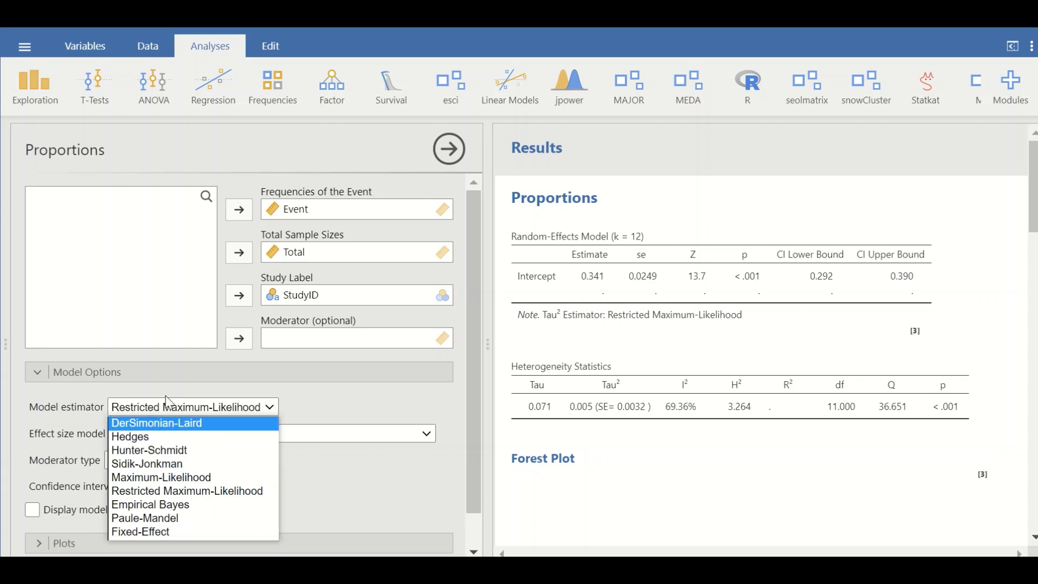
{"action": "left_click", "coordinate": [355, 393]}
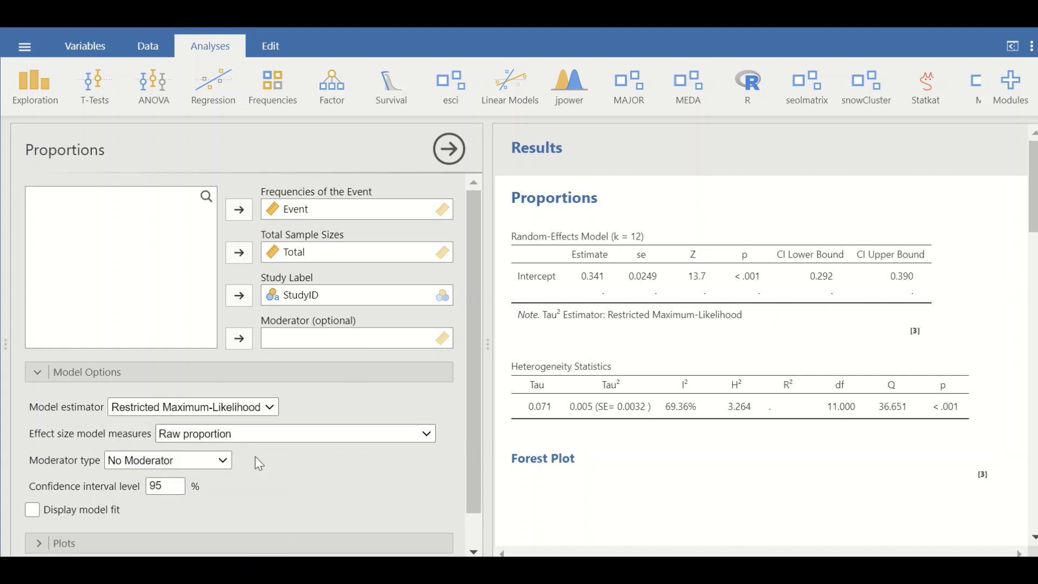
Step: Keep Raw proportion as the effect size measure and expand the forest plot settings
{"action": "scroll", "coordinate": [302, 464], "scroll_direction": "down", "scroll_amount": 1}
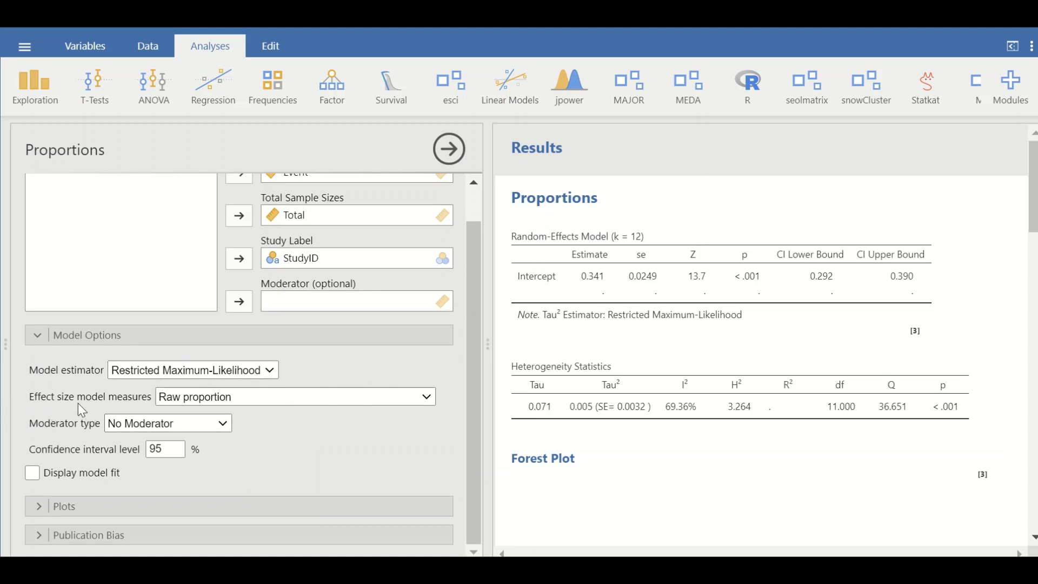
{"action": "left_click", "coordinate": [306, 395]}
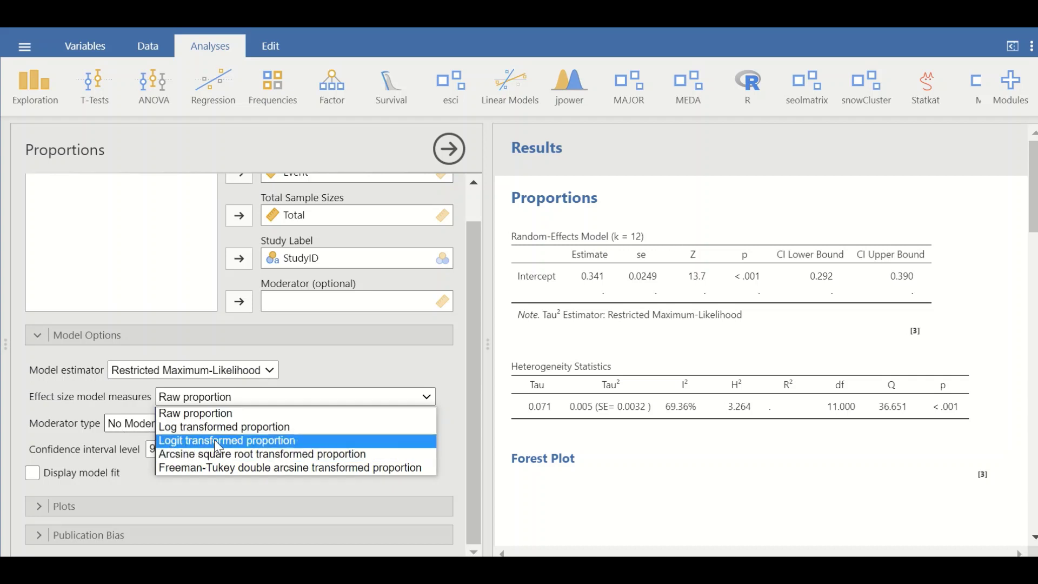
{"action": "left_click", "coordinate": [178, 414]}
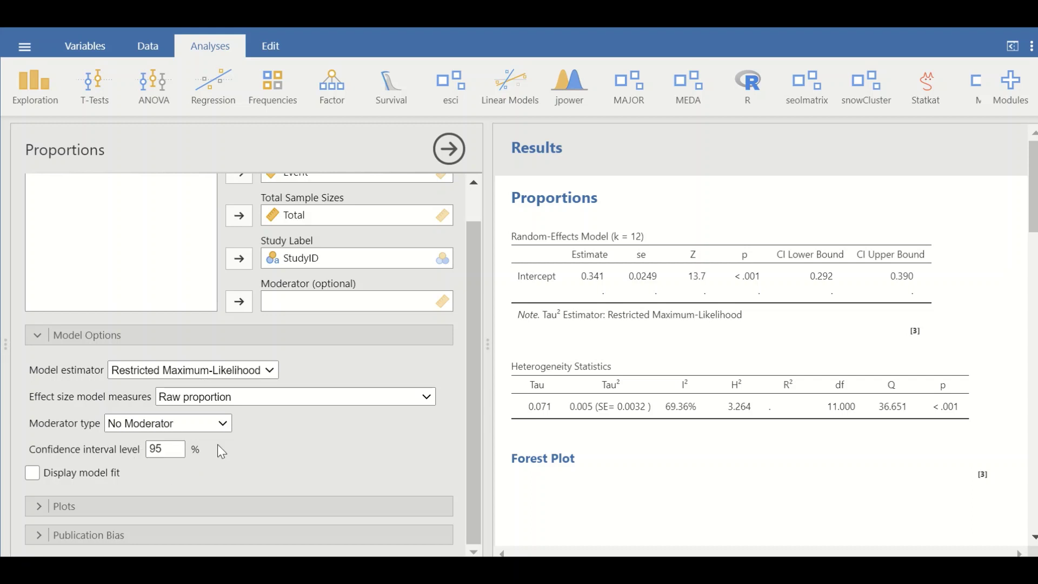
{"action": "left_click", "coordinate": [67, 507]}
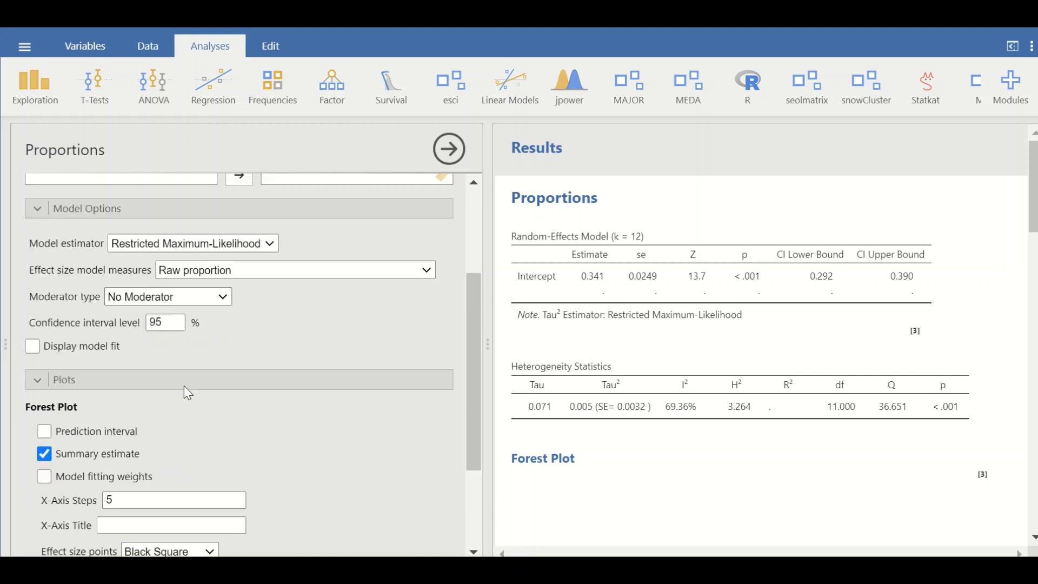
{"action": "scroll", "coordinate": [183, 385], "scroll_direction": "up", "scroll_amount": 1}
{"action": "scroll", "coordinate": [127, 443], "scroll_direction": "up", "scroll_amount": 3}
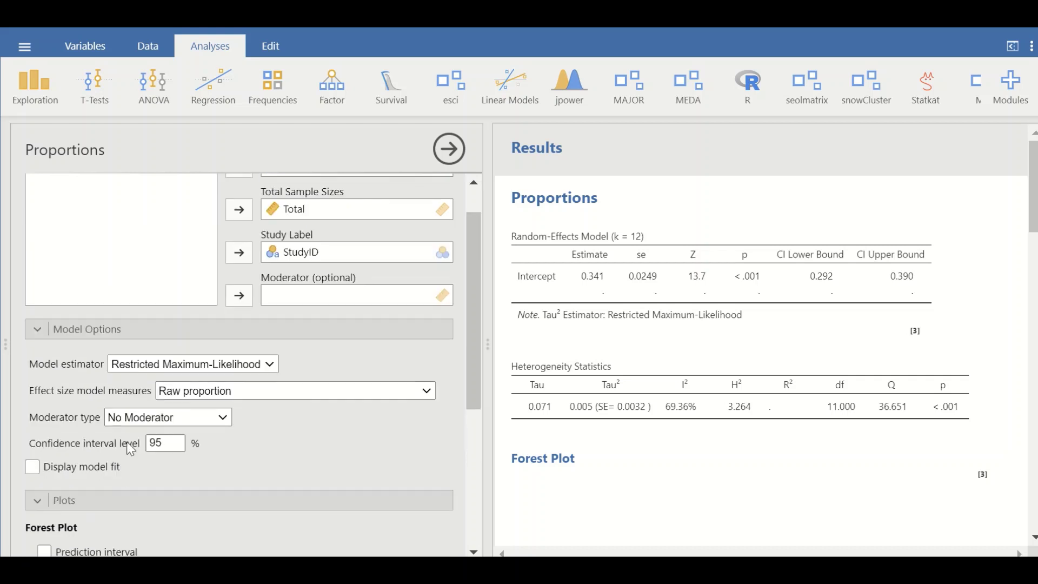
{"action": "scroll", "coordinate": [127, 443], "scroll_direction": "up", "scroll_amount": 1}
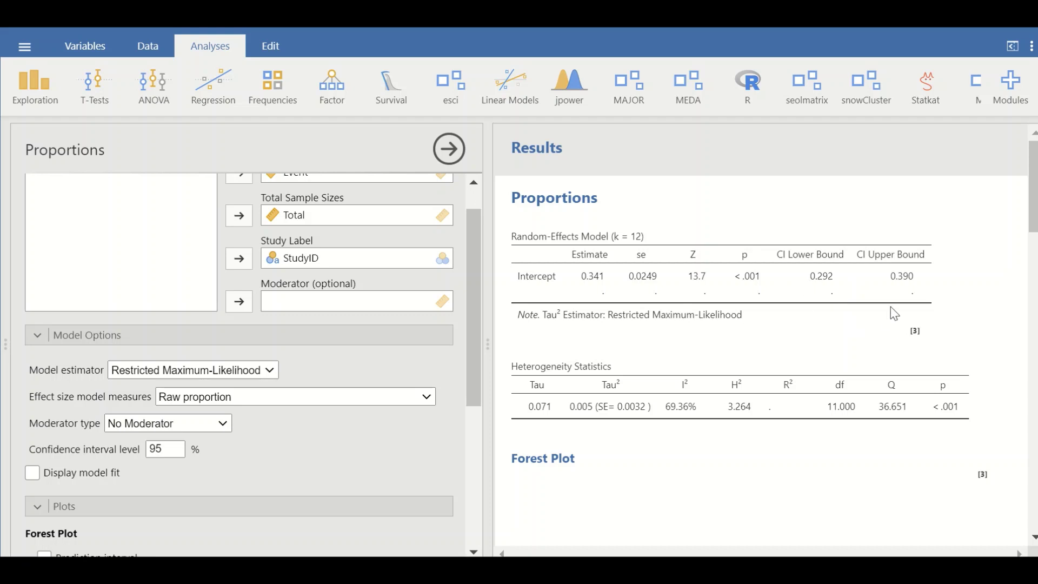
{"action": "scroll", "coordinate": [695, 344], "scroll_direction": "down", "scroll_amount": 2}
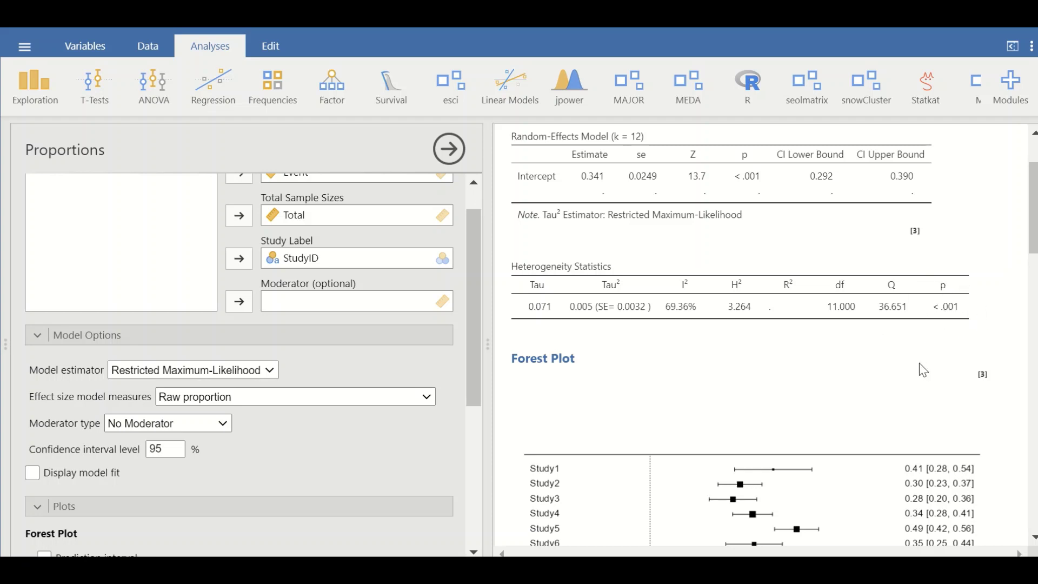
{"action": "scroll", "coordinate": [922, 369], "scroll_direction": "down", "scroll_amount": 4}
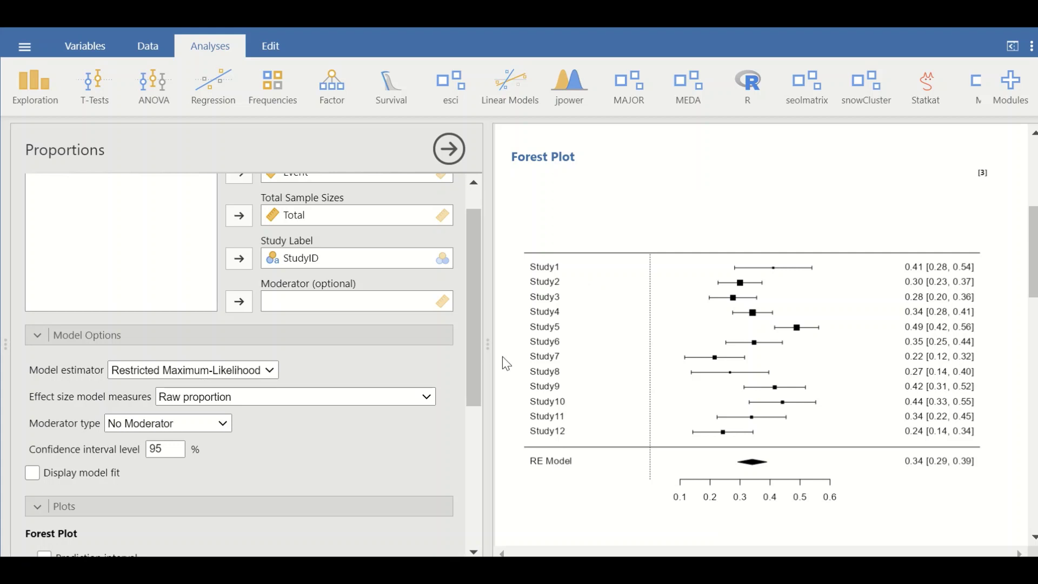
{"action": "scroll", "coordinate": [310, 431], "scroll_direction": "down", "scroll_amount": 4}
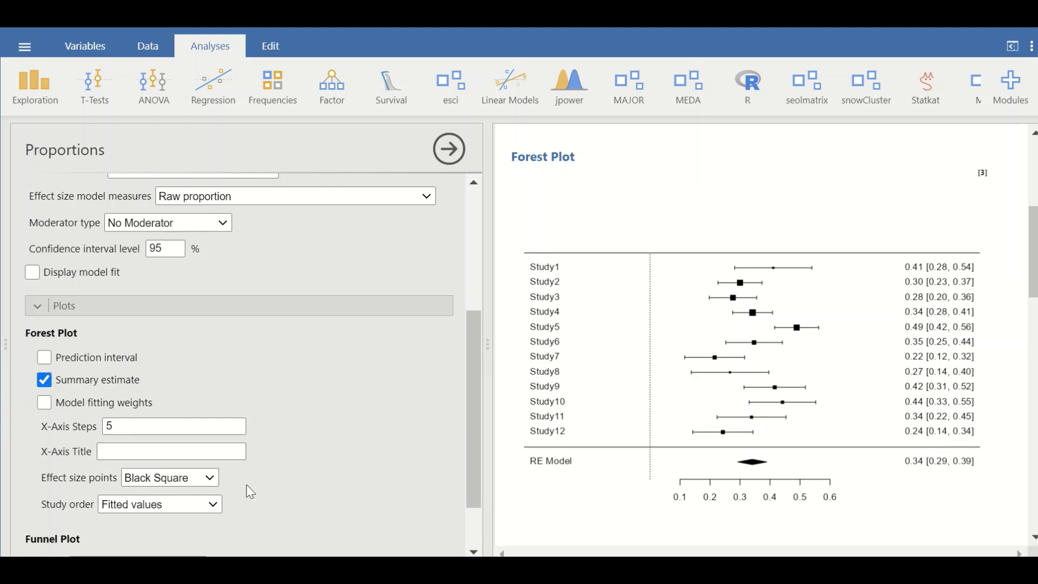
{"action": "scroll", "coordinate": [285, 495], "scroll_direction": "down", "scroll_amount": 2}
{"action": "left_click", "coordinate": [213, 435]}
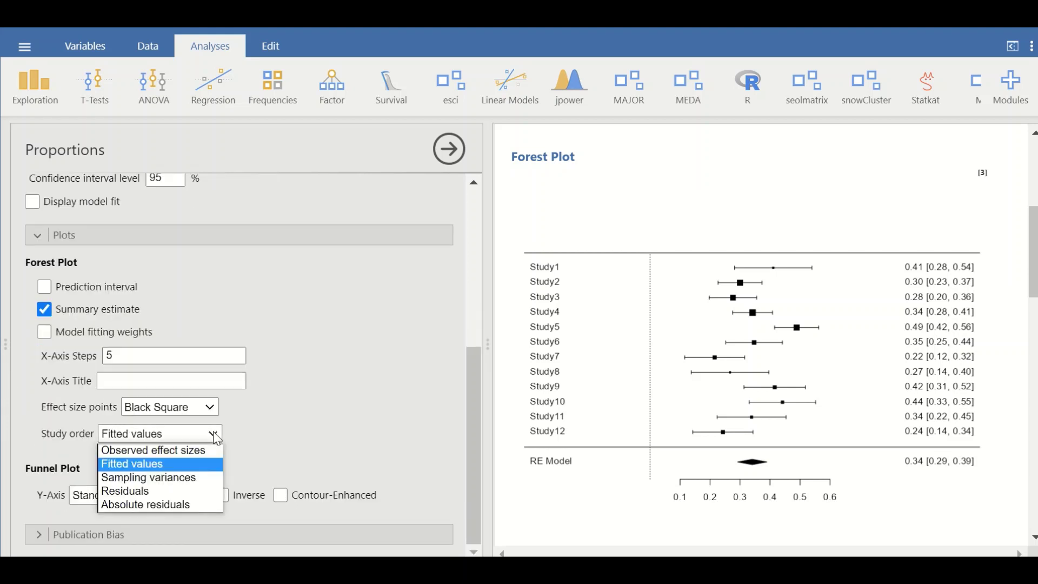
{"action": "left_click", "coordinate": [326, 421]}
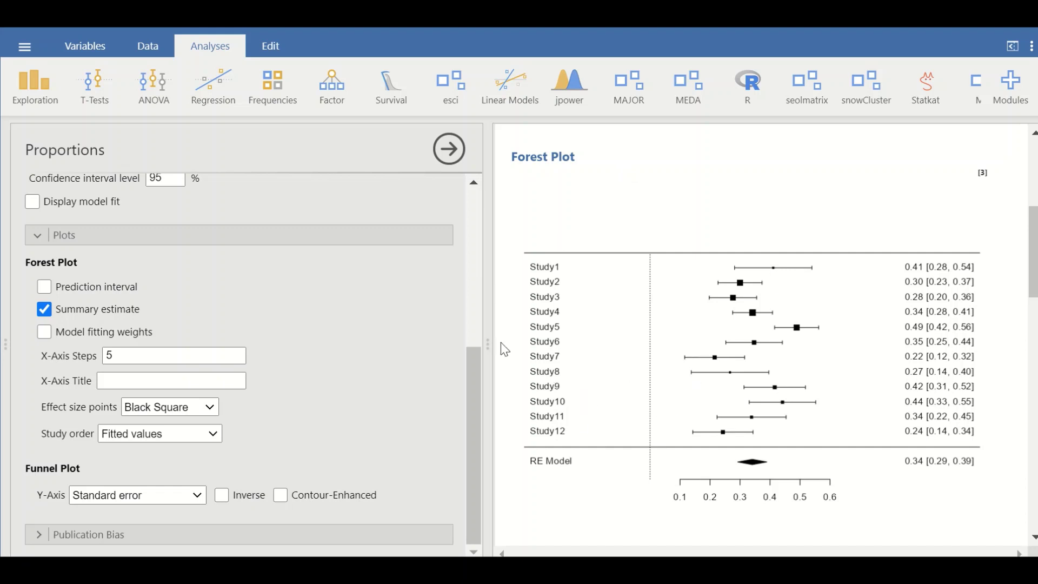
{"action": "scroll", "coordinate": [675, 378], "scroll_direction": "up", "scroll_amount": 5}
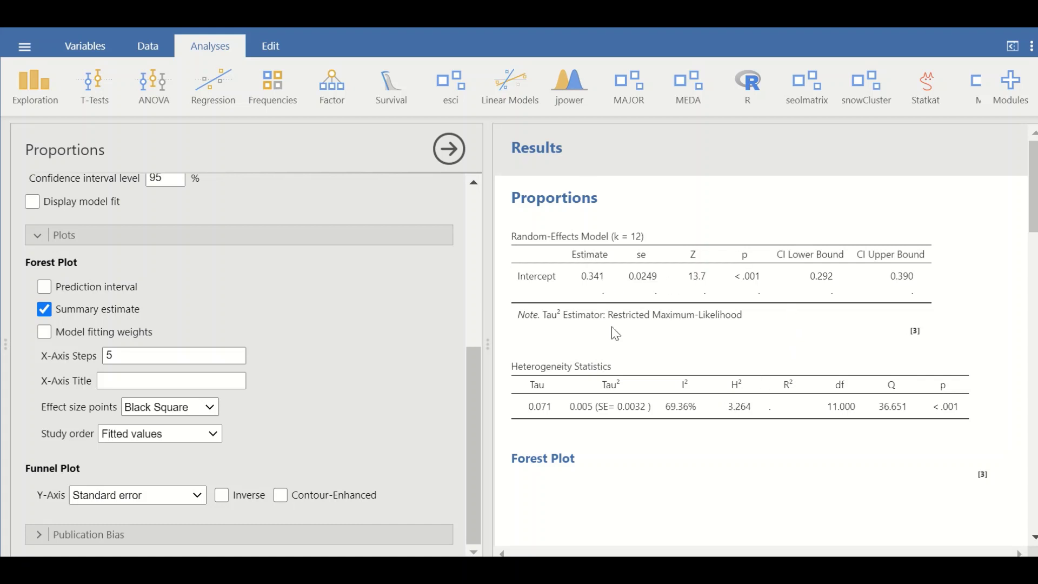
{"action": "scroll", "coordinate": [615, 334], "scroll_direction": "down", "scroll_amount": 5}
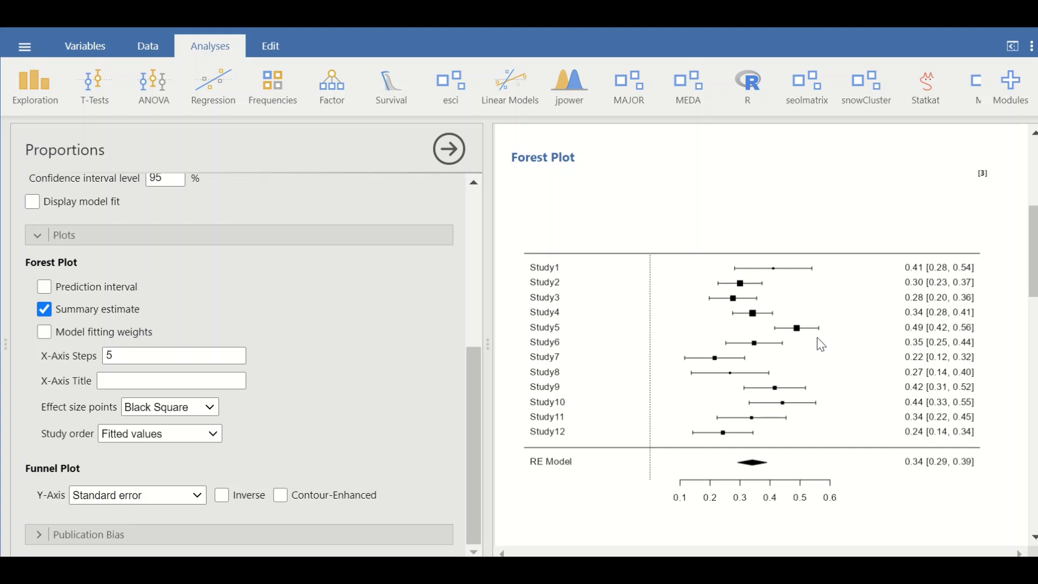
{"action": "scroll", "coordinate": [816, 338], "scroll_direction": "down", "scroll_amount": 3}
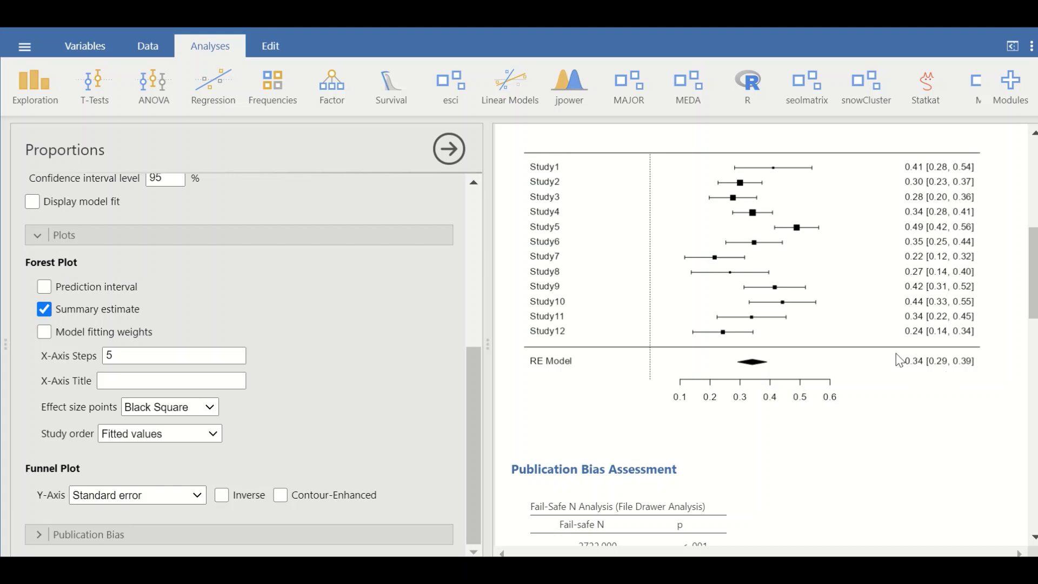
{"action": "scroll", "coordinate": [903, 349], "scroll_direction": "down", "scroll_amount": 3}
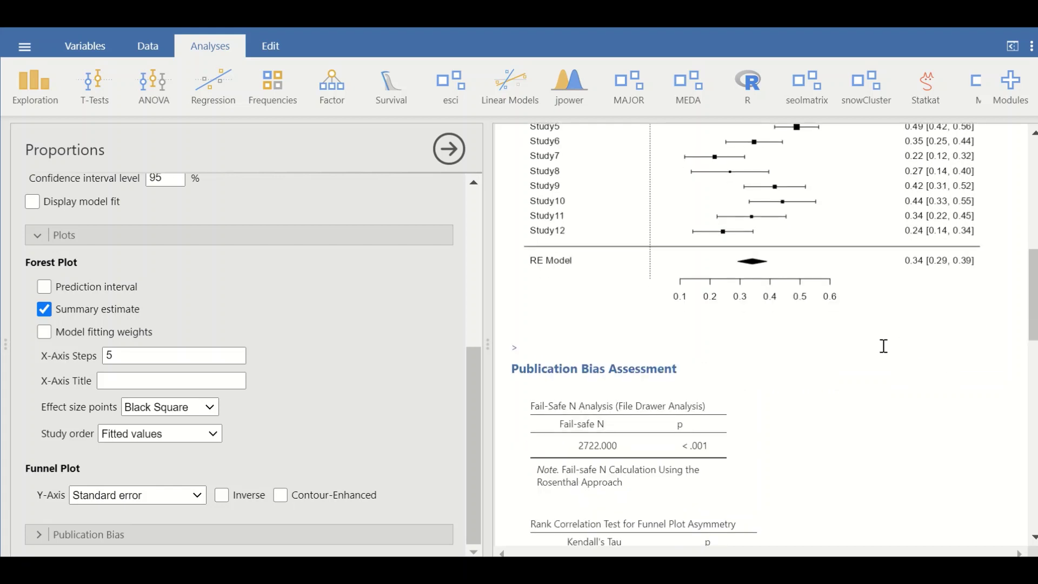
{"action": "scroll", "coordinate": [883, 347], "scroll_direction": "down", "scroll_amount": 3}
{"action": "scroll", "coordinate": [876, 341], "scroll_direction": "down", "scroll_amount": 3}
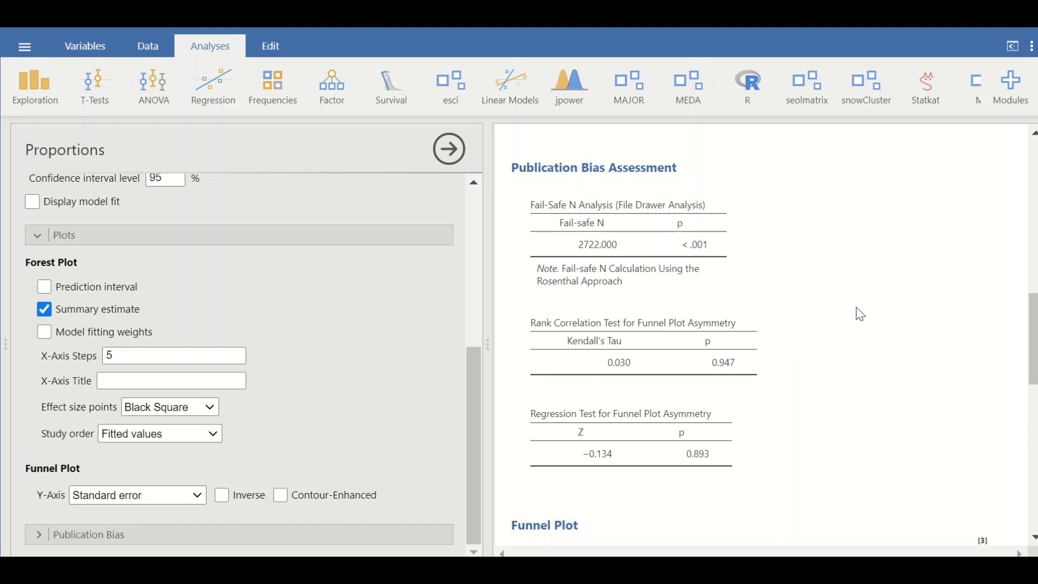
{"action": "scroll", "coordinate": [769, 331], "scroll_direction": "down", "scroll_amount": 2}
{"action": "scroll", "coordinate": [811, 340], "scroll_direction": "down", "scroll_amount": 8}
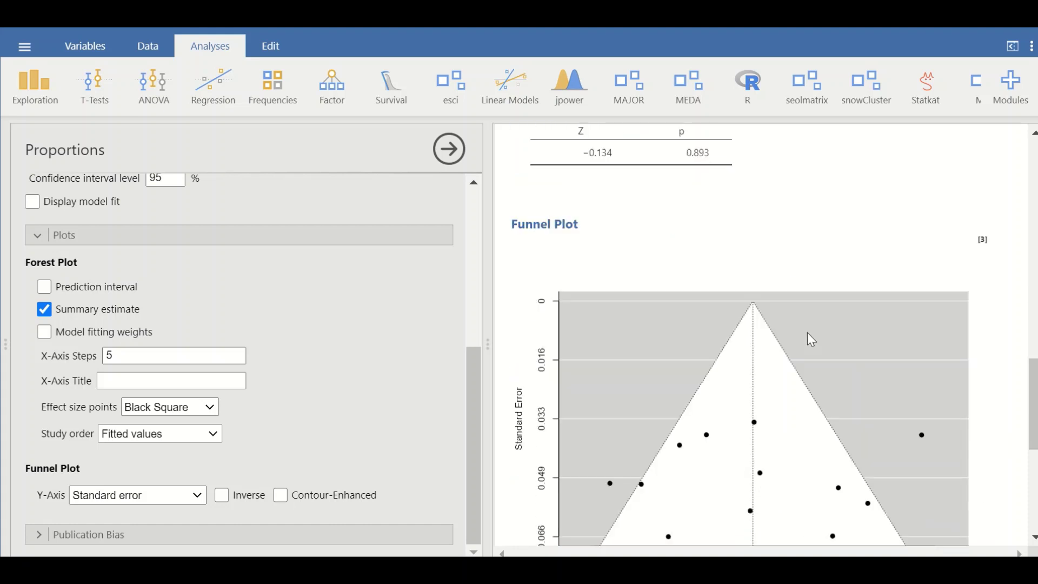
{"action": "scroll", "coordinate": [816, 352], "scroll_direction": "up", "scroll_amount": 4}
{"action": "scroll", "coordinate": [721, 308], "scroll_direction": "down", "scroll_amount": 4}
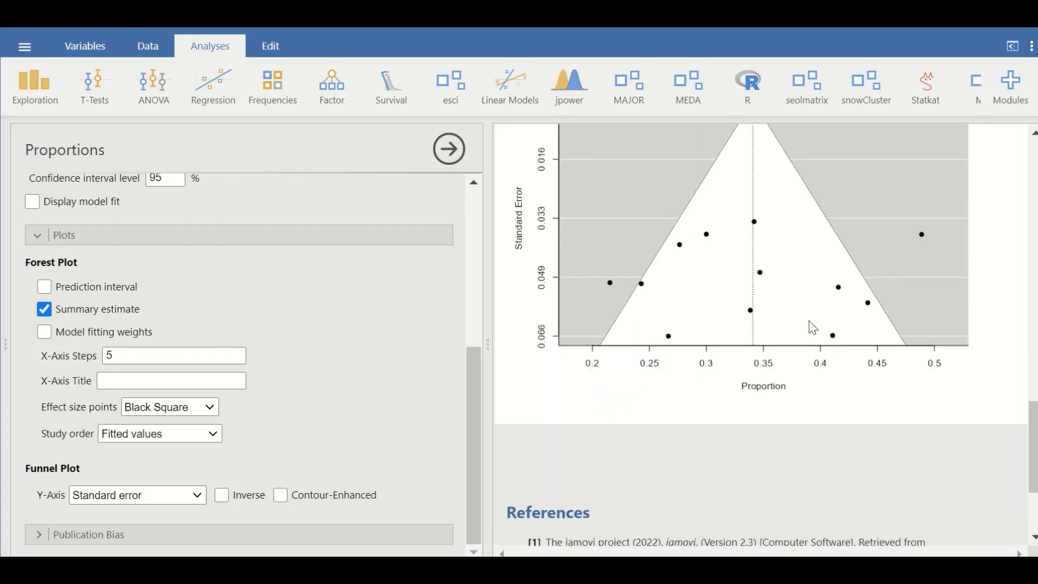
{"action": "scroll", "coordinate": [793, 298], "scroll_direction": "up", "scroll_amount": 2}
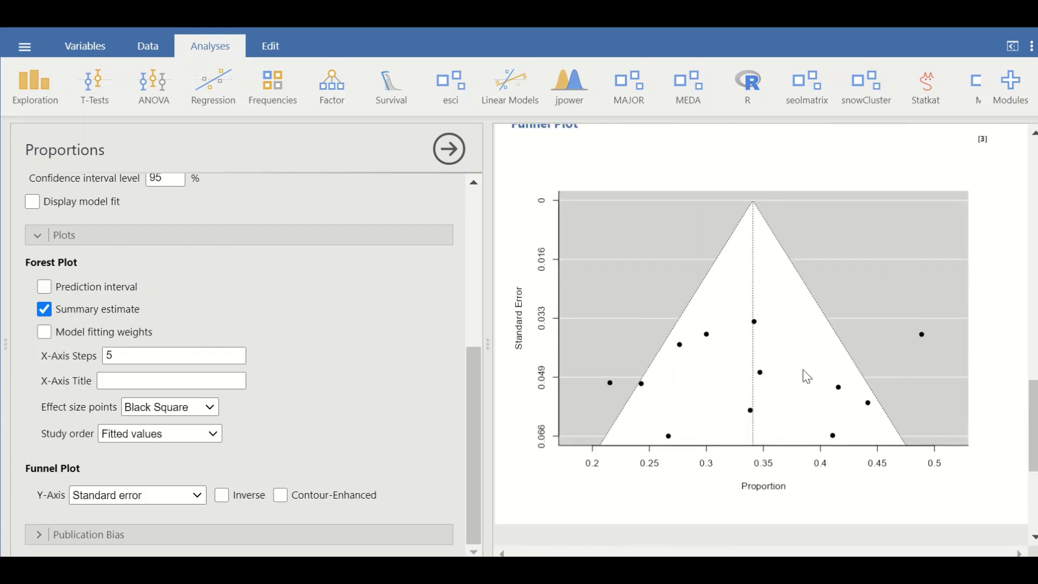